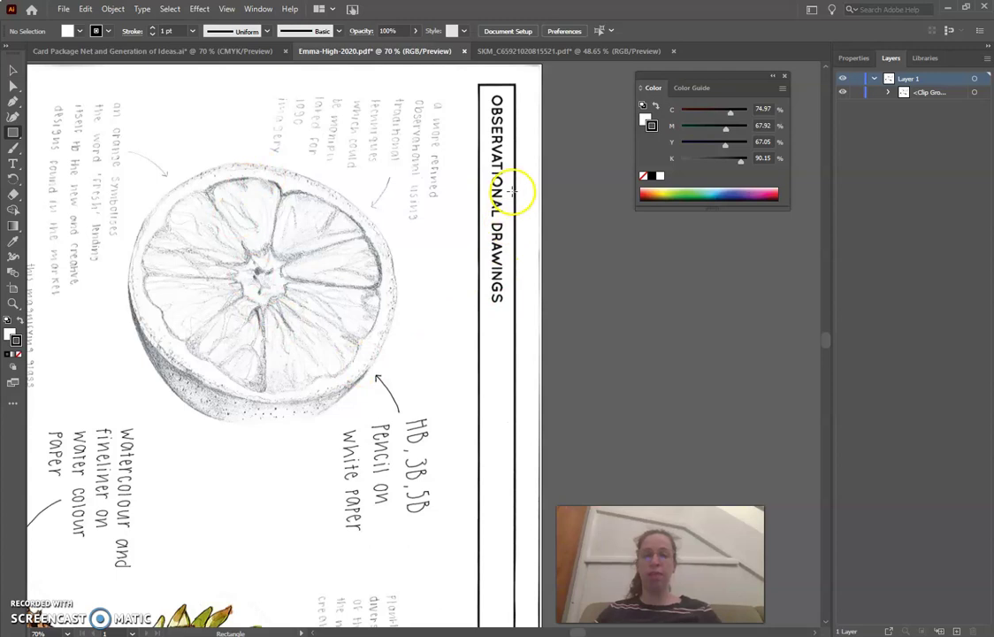
Step: Collapse Layer 1, create Layer 2 above it, and lock Layer 1 holding the scan
left_click(888, 93)
left_click(887, 93)
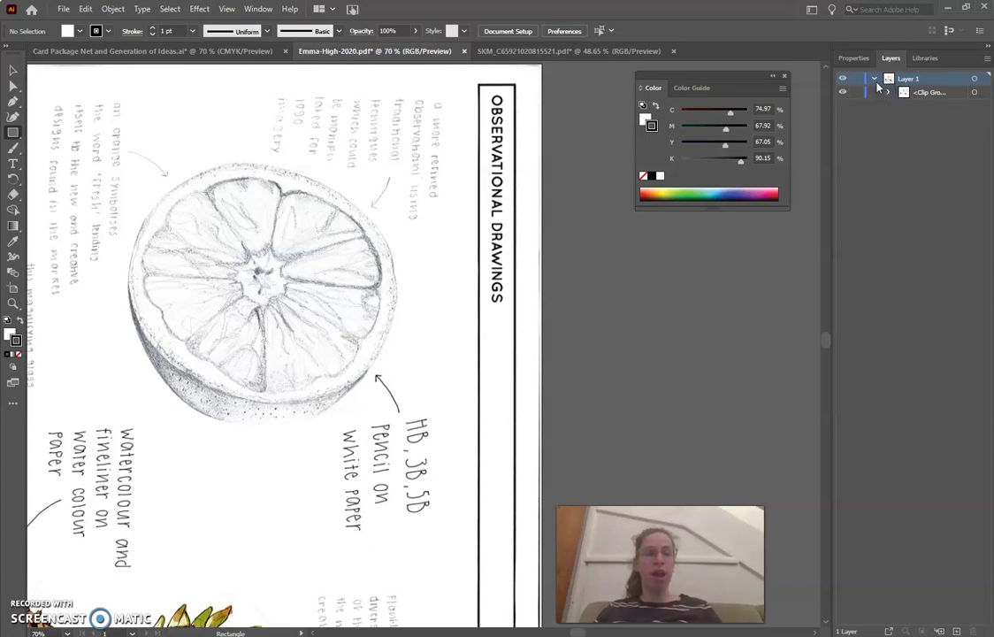
left_click(875, 81)
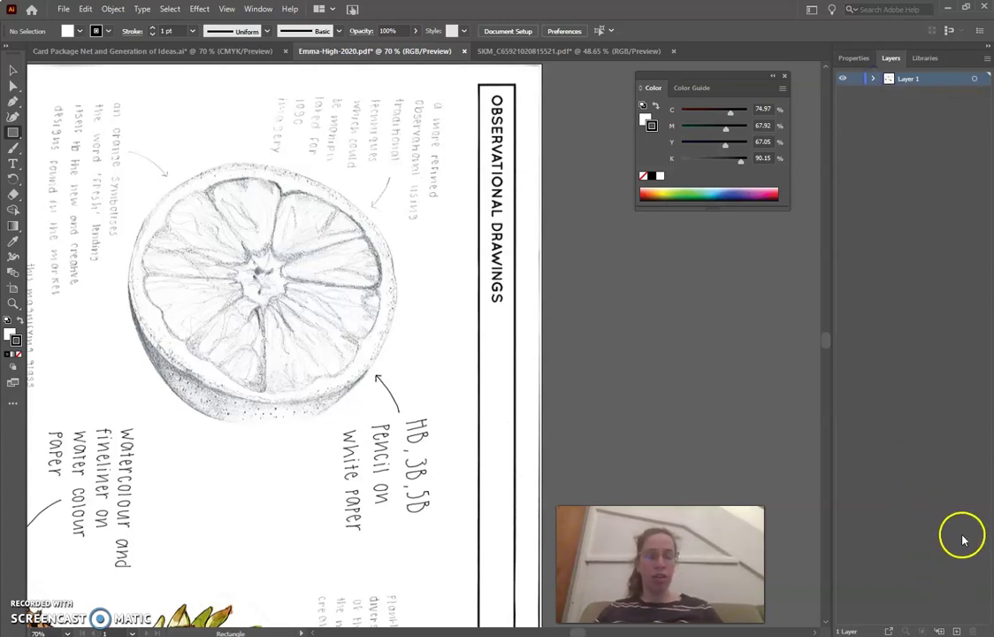
left_click(957, 631)
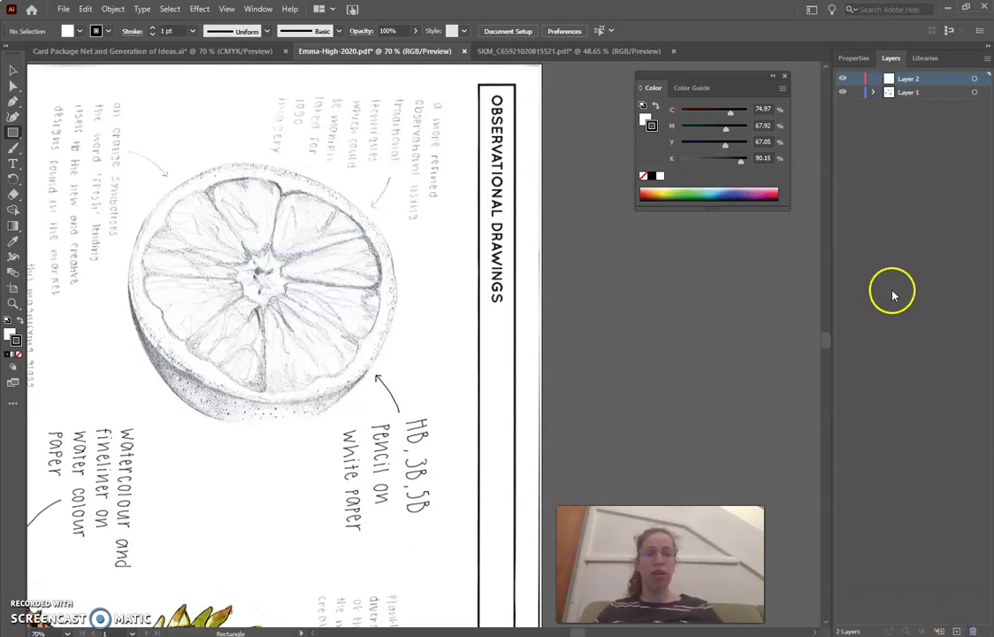
left_click(857, 93)
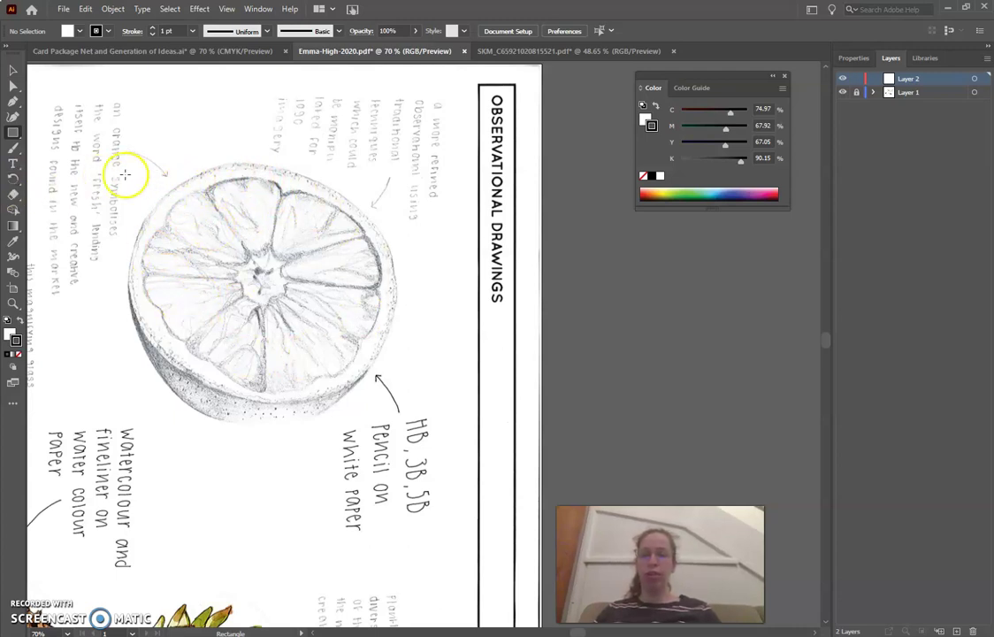
Step: Draw a small ellipse beside the orange with the Ellipse Tool
left_click(14, 133)
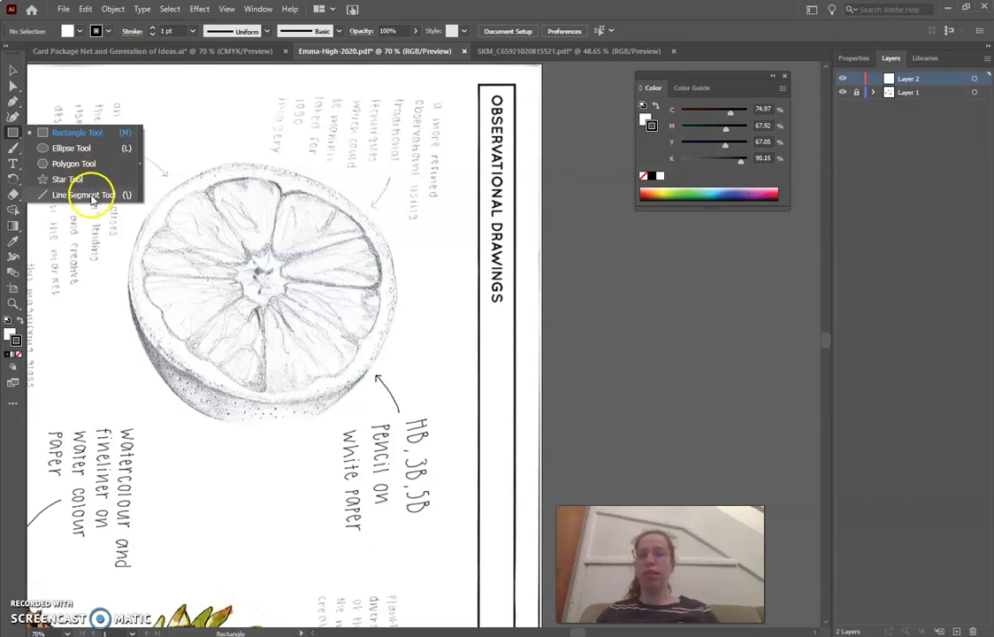
left_click(81, 149)
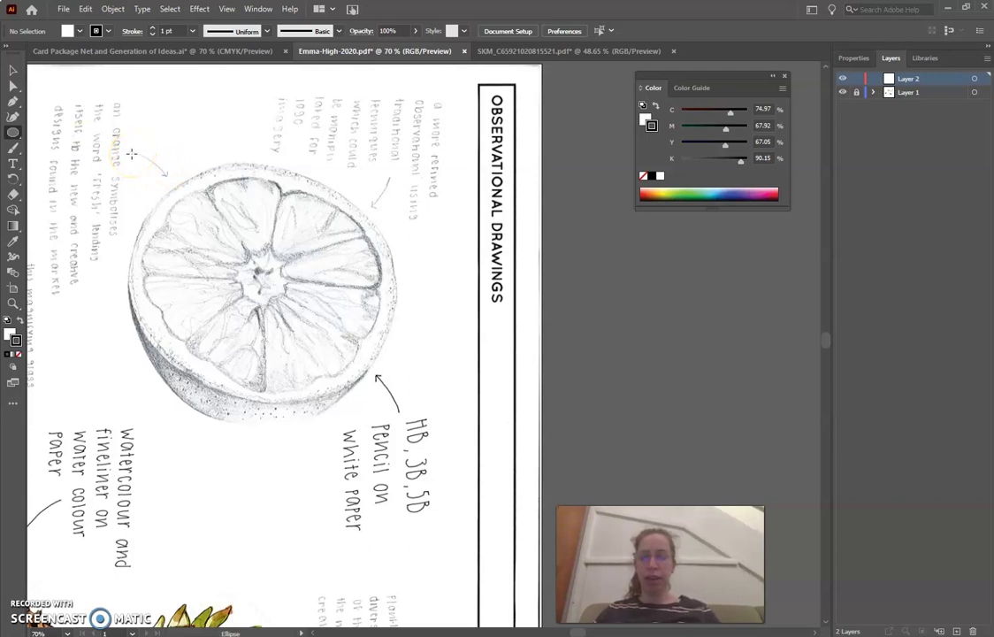
left_click_drag(154, 171, 182, 189)
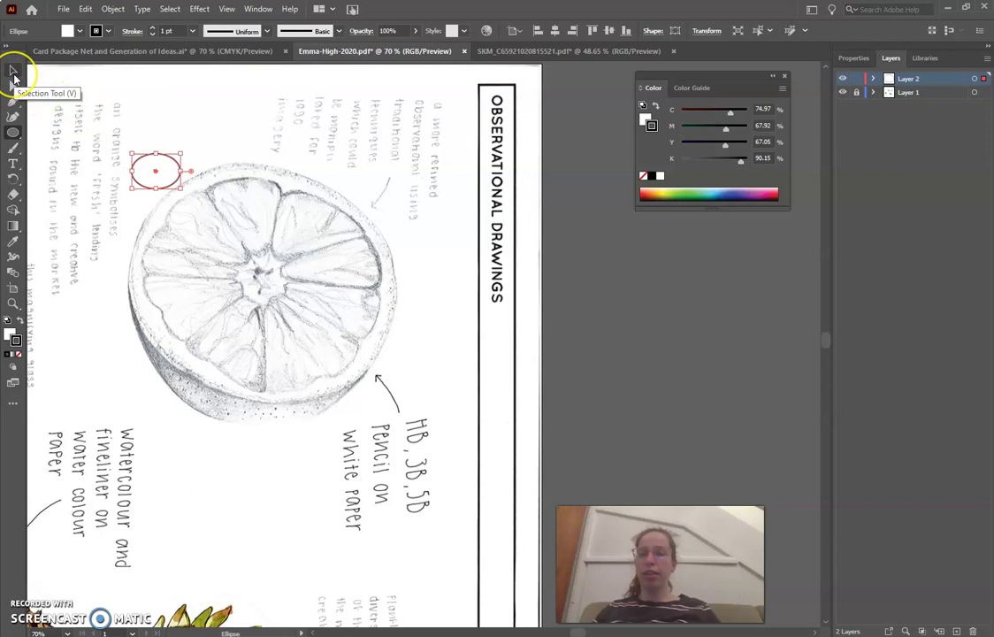
Step: Move the small ellipse onto the orange's centre and resize it to about 1.84 × 1.5 cm
left_click(13, 74)
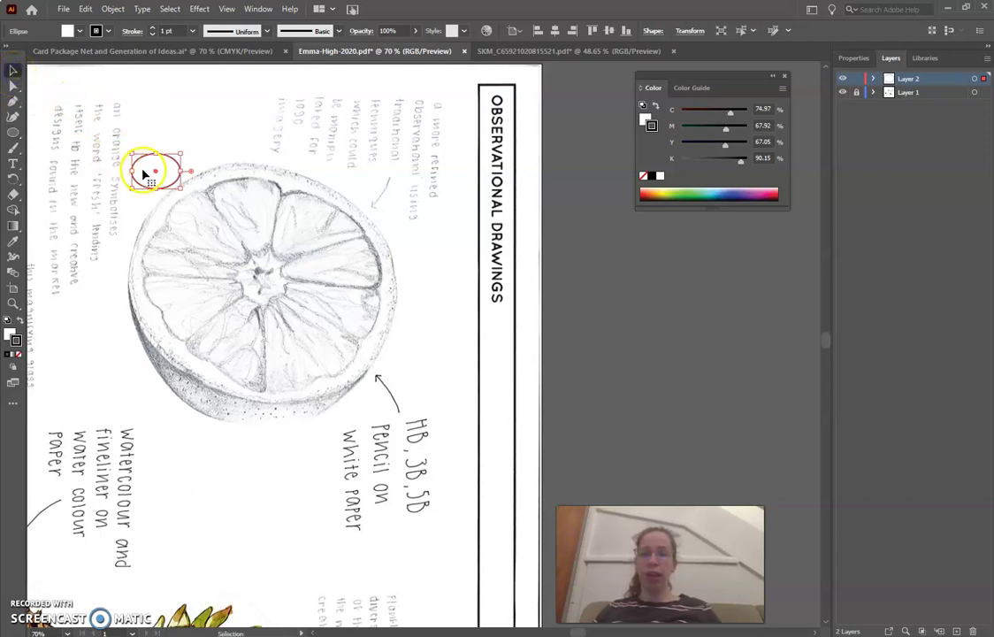
left_click_drag(155, 175, 287, 298)
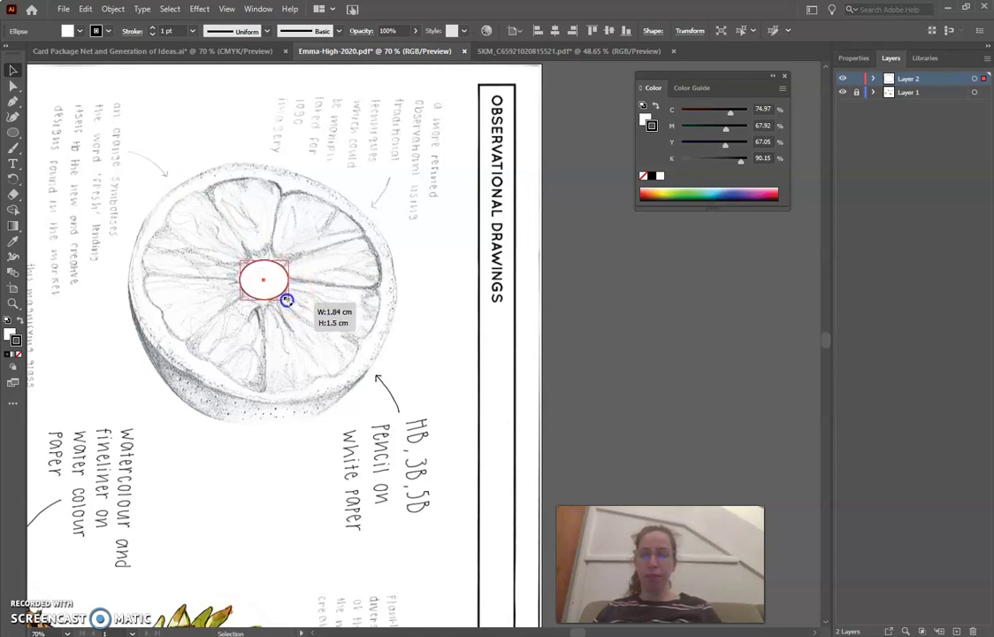
left_click(265, 281)
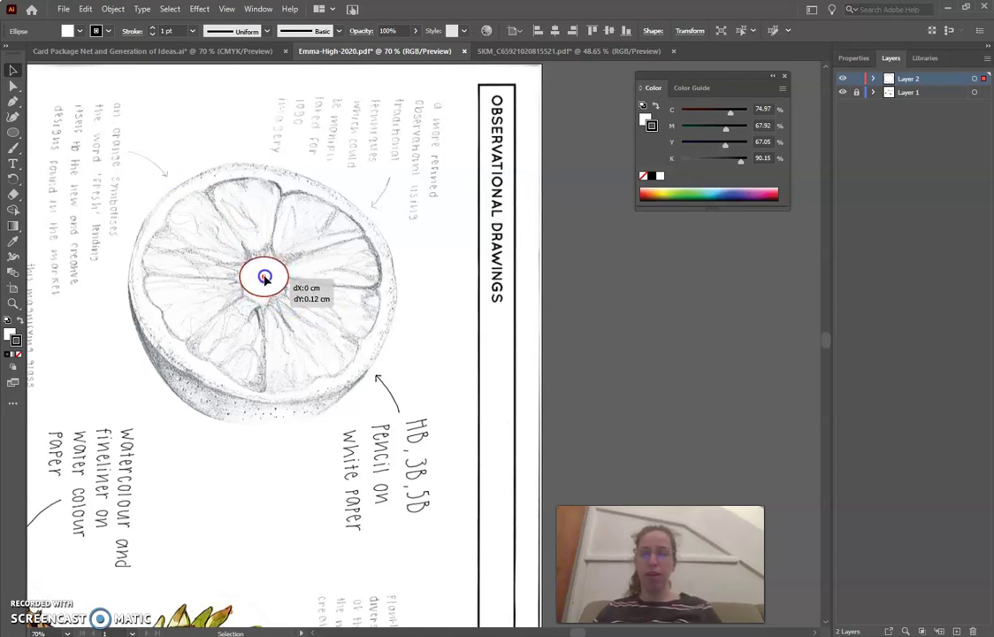
left_click(208, 258)
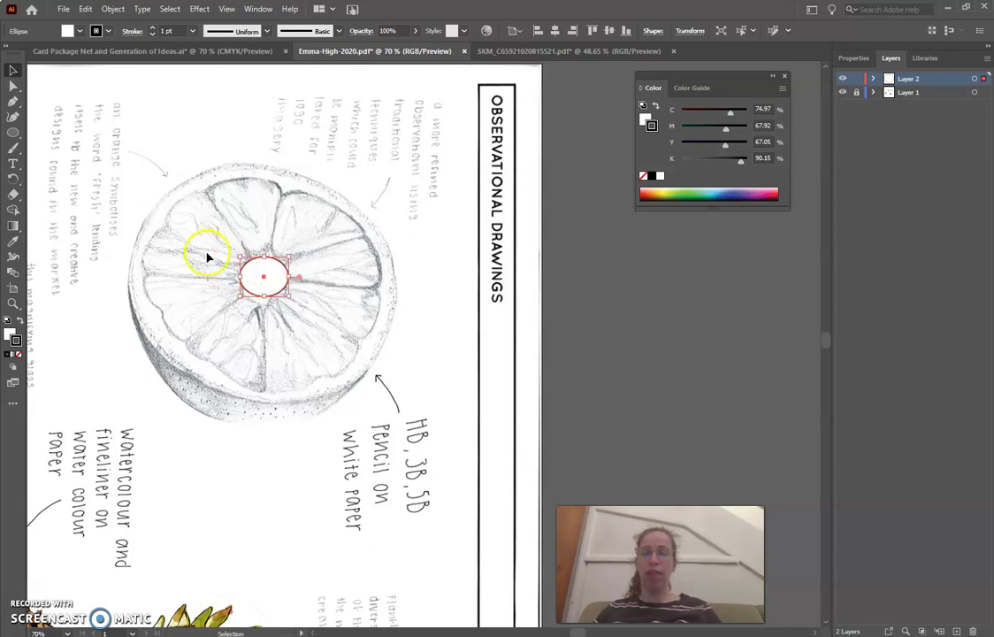
Step: Drag a large ellipse over the slice and adjust its handles to fit the rim, about 9.91 × 9.05 cm
left_click(13, 132)
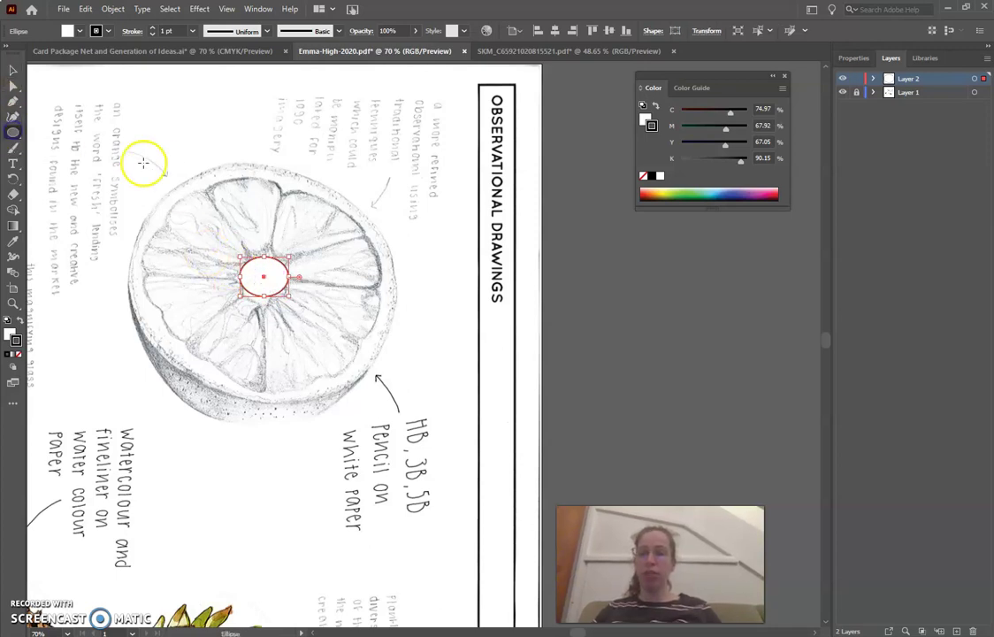
mouse_move(137, 172)
left_mouse_down()
mouse_move(277, 266)
mouse_move(396, 402)
left_mouse_up()
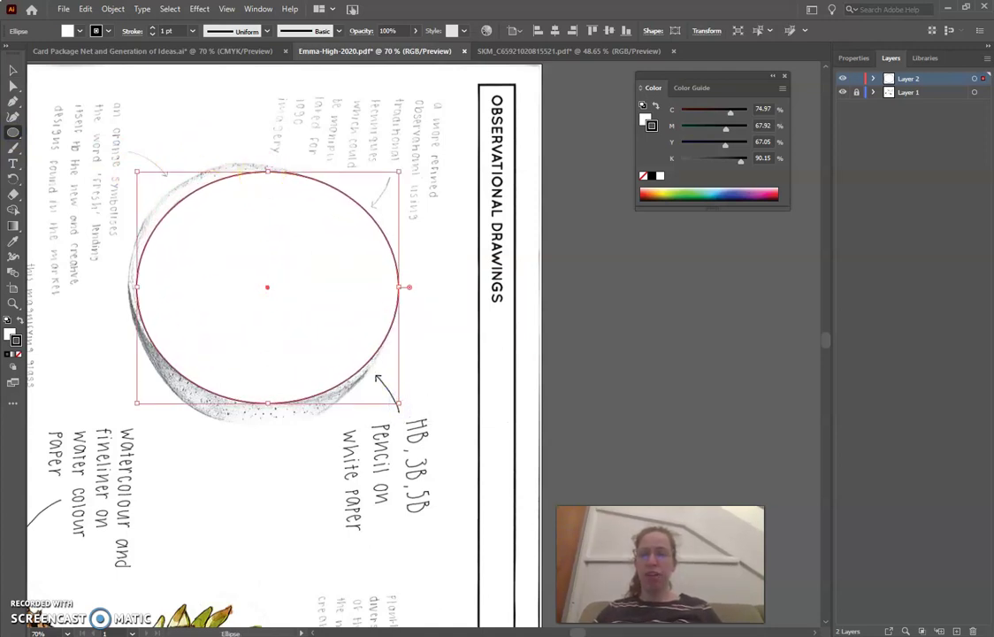
left_click(11, 69)
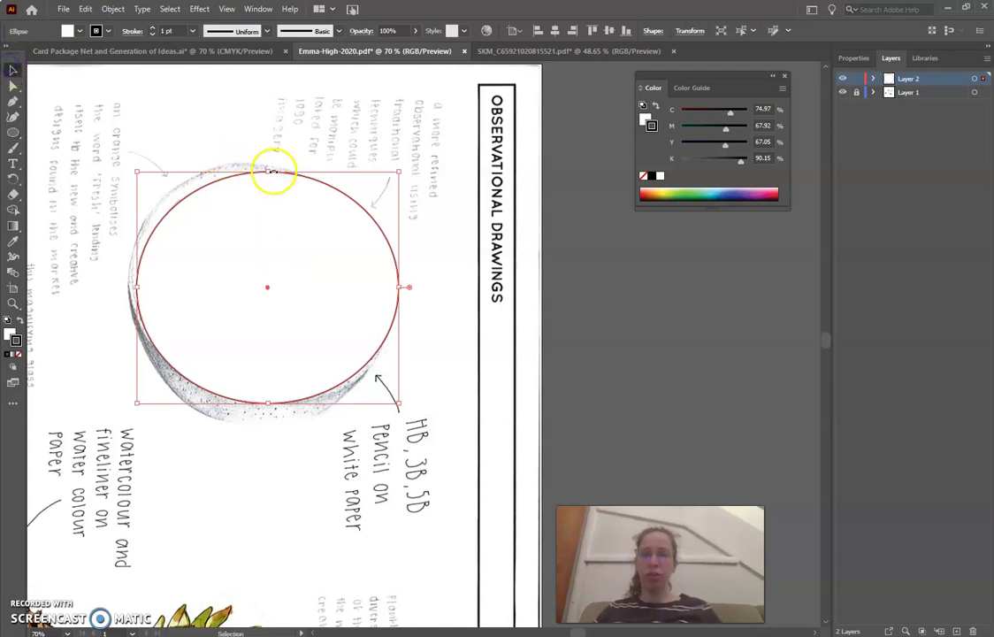
left_click_drag(270, 170, 265, 164)
left_click_drag(138, 282, 130, 281)
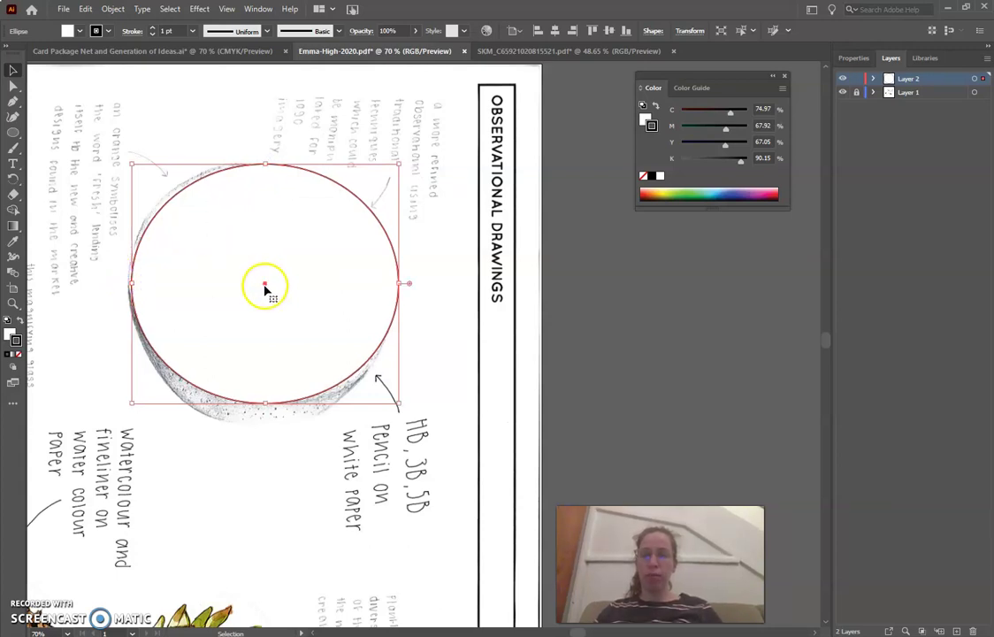
left_click_drag(265, 287, 263, 285)
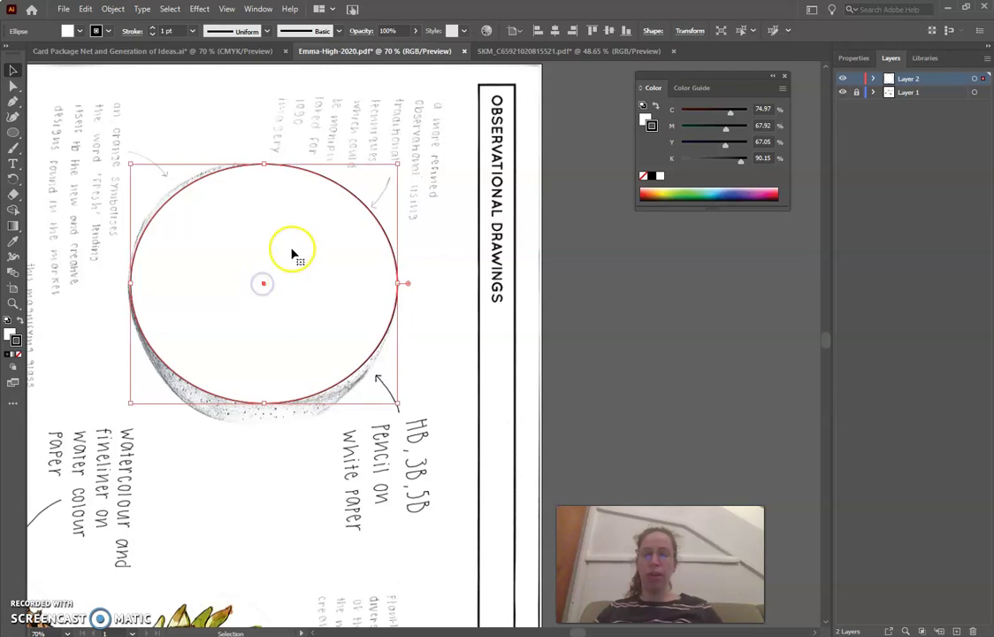
Step: Use Arrange > Send Backward on the large ellipse so the small centre ellipse sits on top
right_click(303, 293)
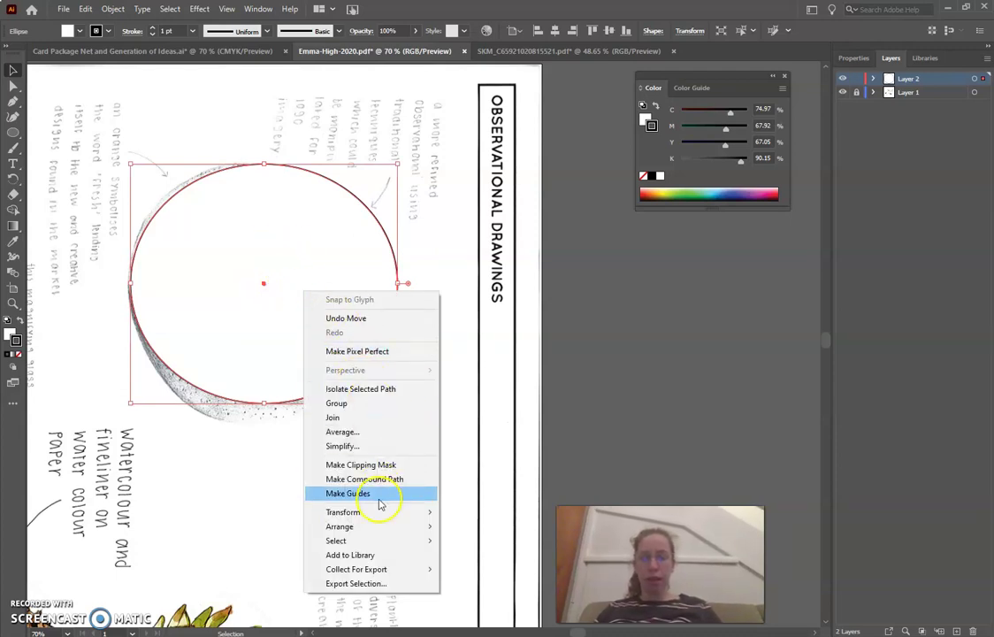
mouse_move(378, 527)
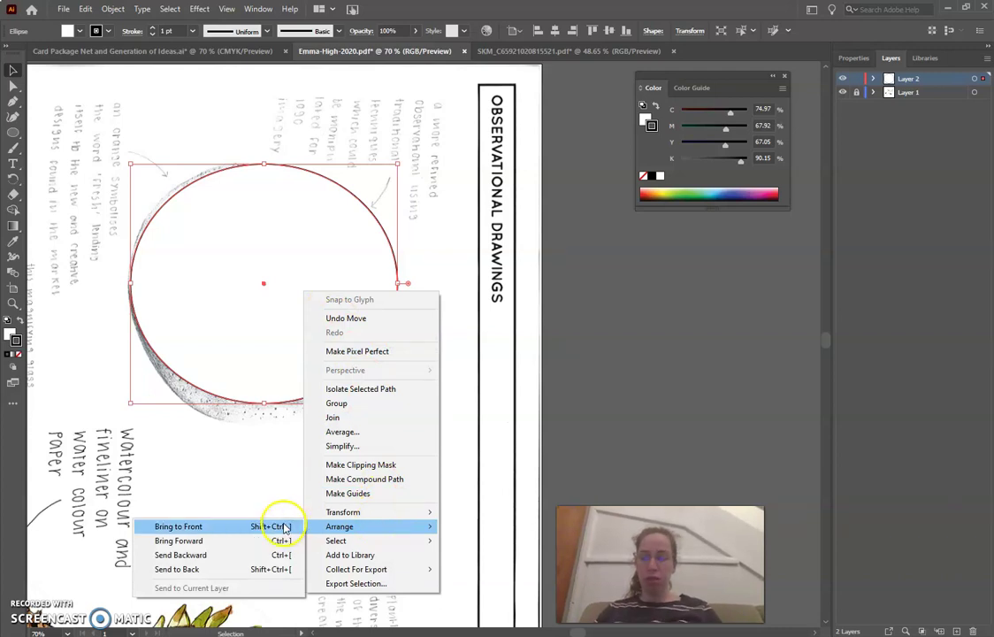
left_click(270, 501)
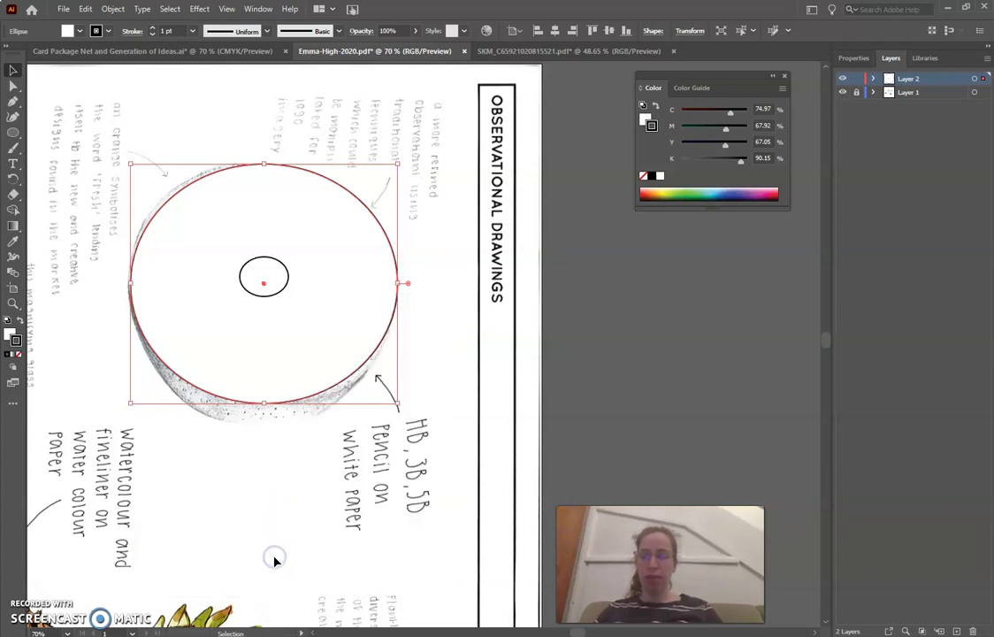
Step: Fill the large ellipse with blue 1F48DD via the Color Picker
left_click(11, 337)
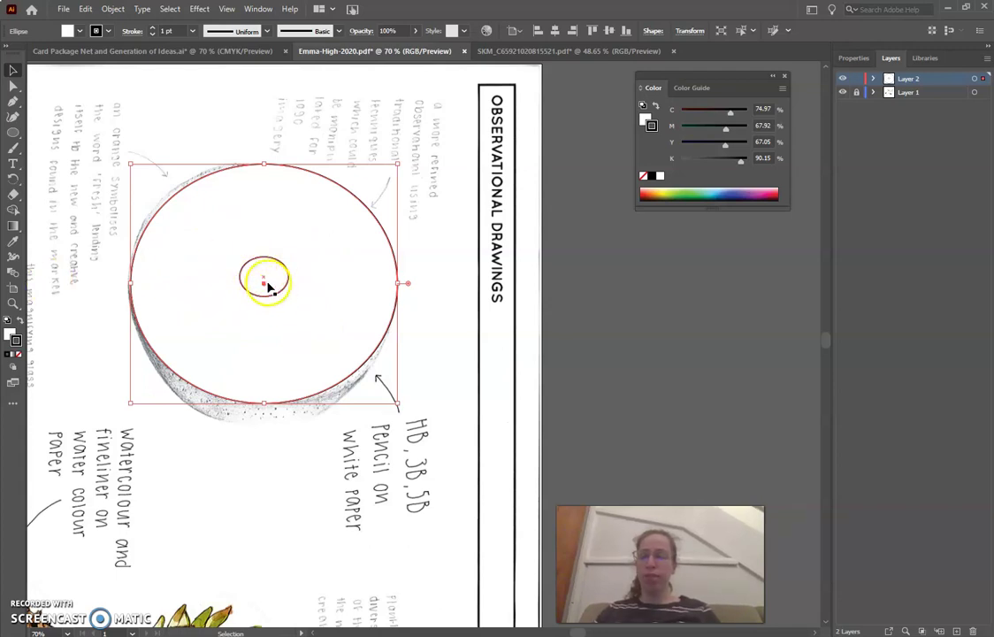
left_click(15, 342)
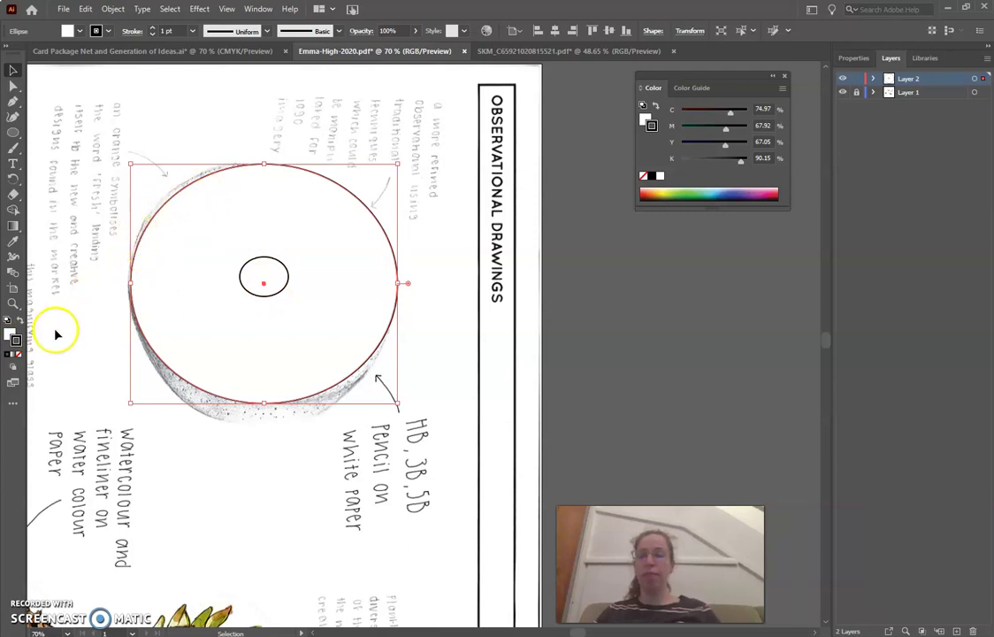
double_click(11, 337)
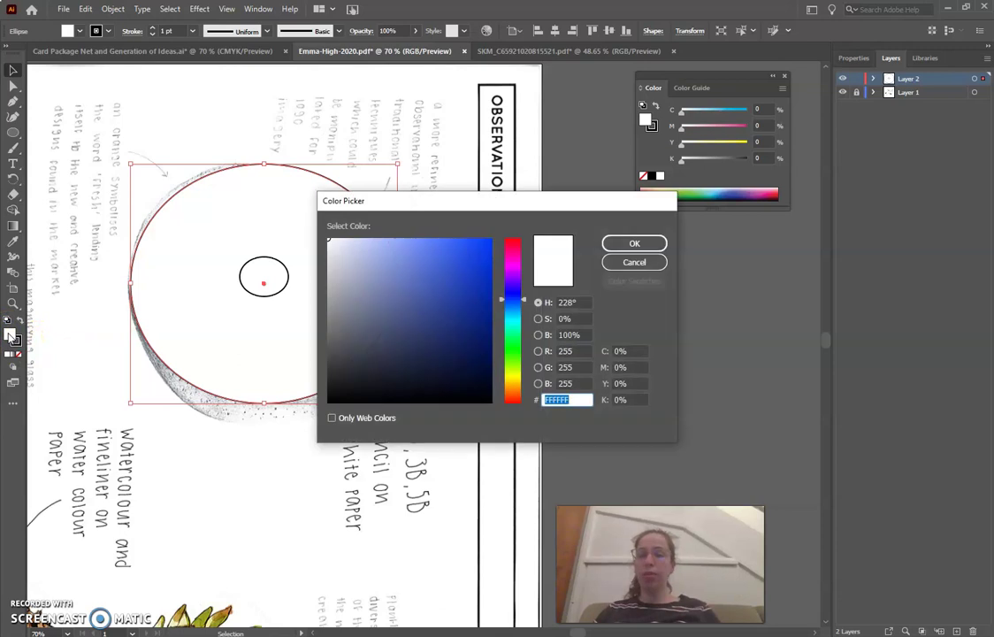
left_click(464, 260)
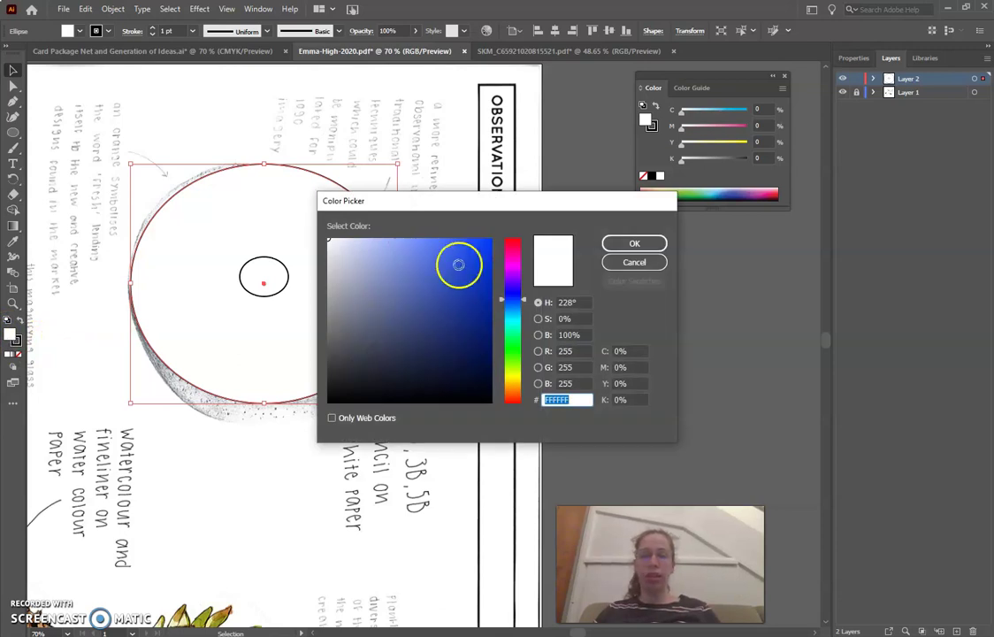
left_click(608, 246)
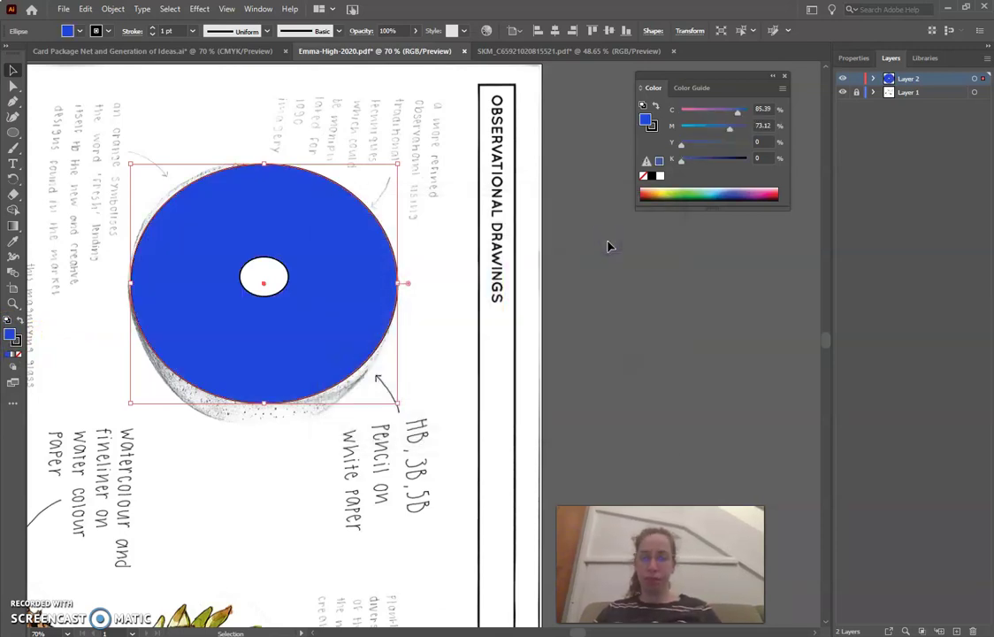
Step: With the Pen tool at 100% zoom, deselect the ellipse and start a path at the orange's lower rind
left_click(14, 102)
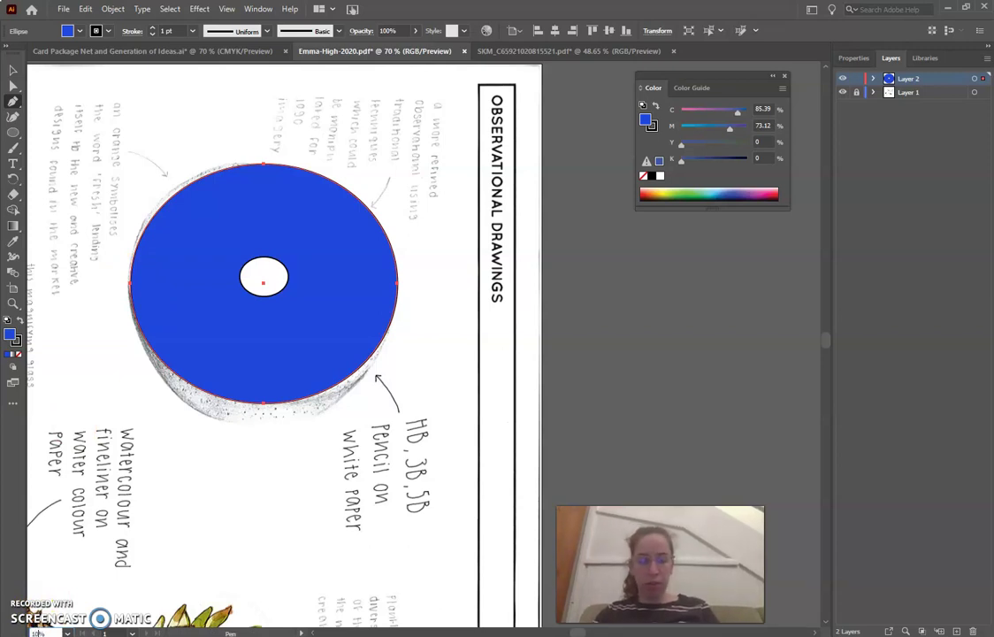
key("Return")
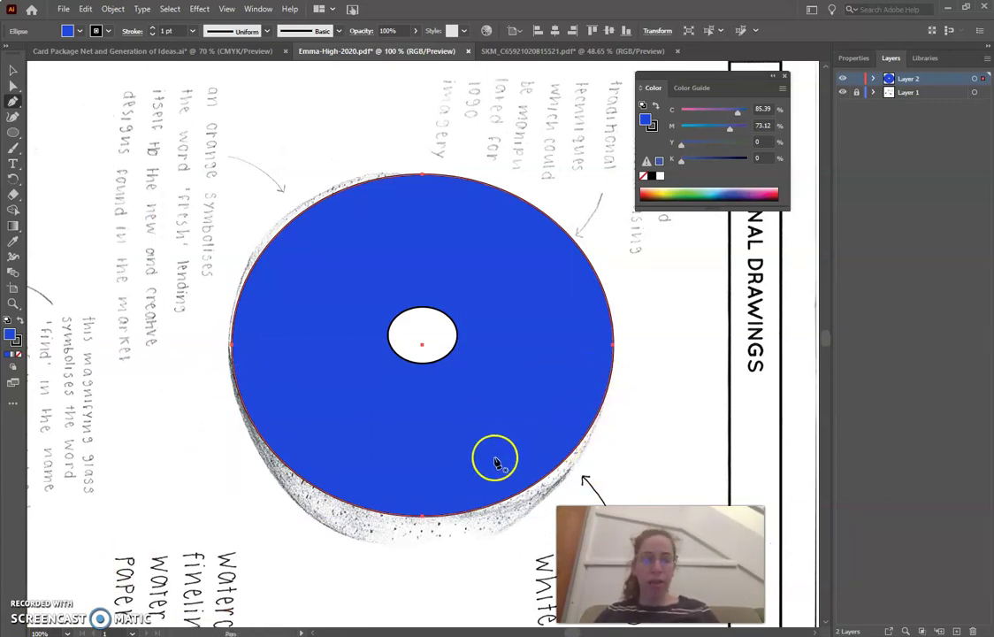
left_click(494, 463)
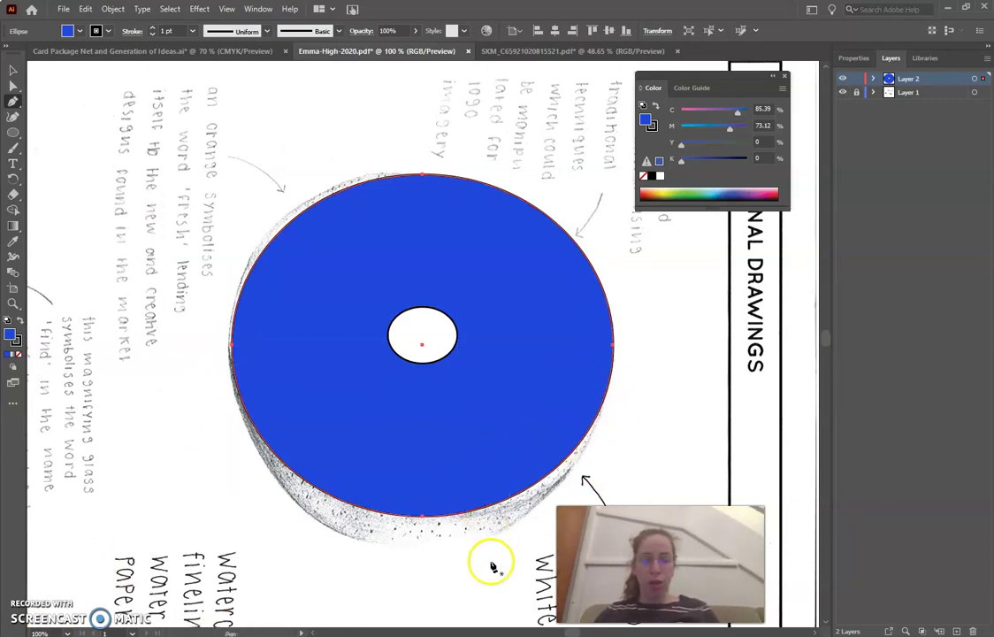
left_click(501, 539)
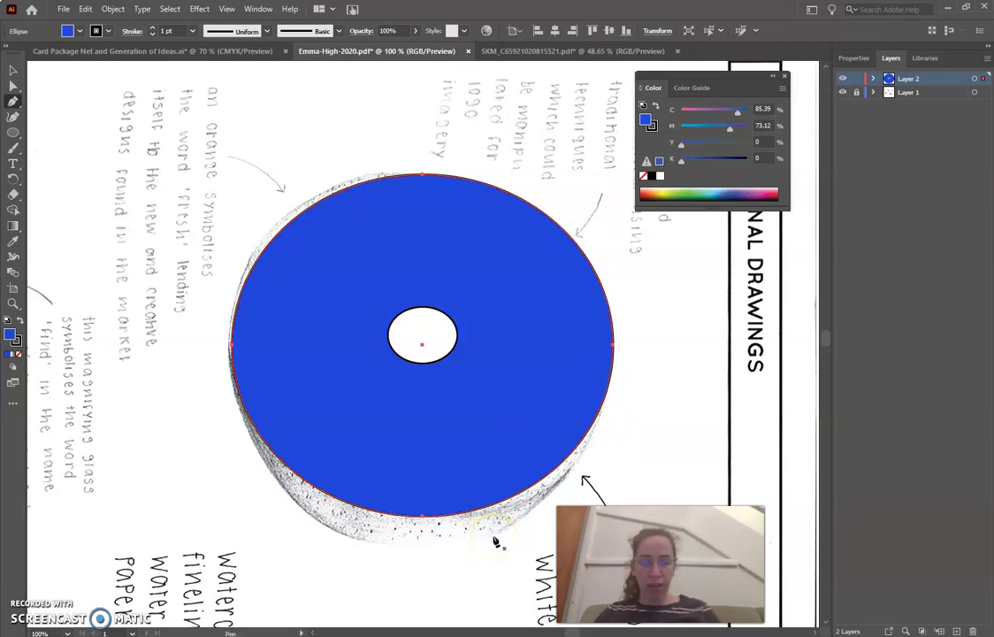
left_click(494, 536)
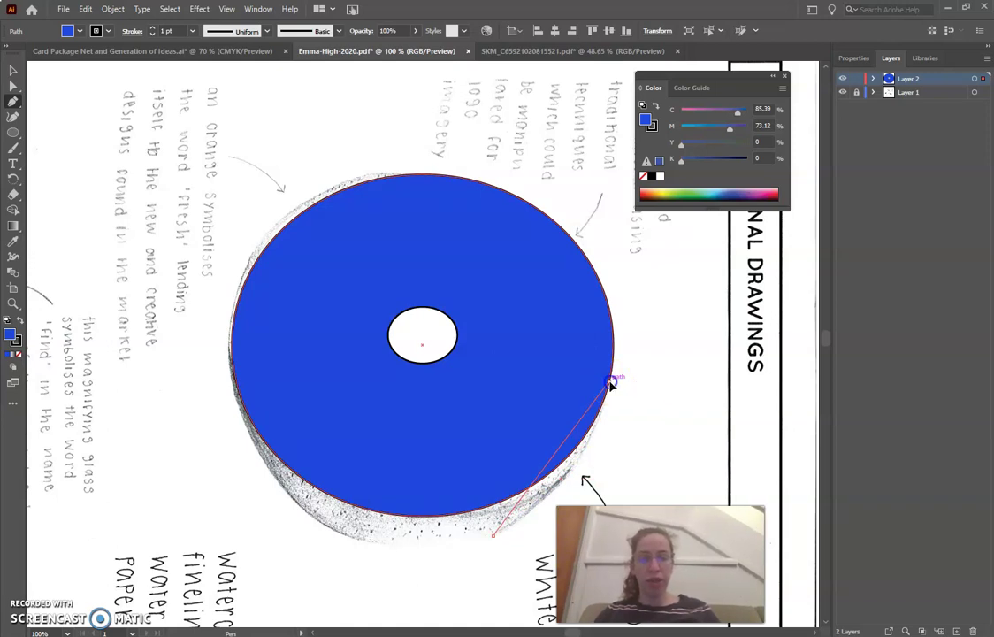
Step: Add curved Pen anchors from the ellipse's right edge along the bottom rind toward its left side
left_click_drag(611, 383, 614, 300)
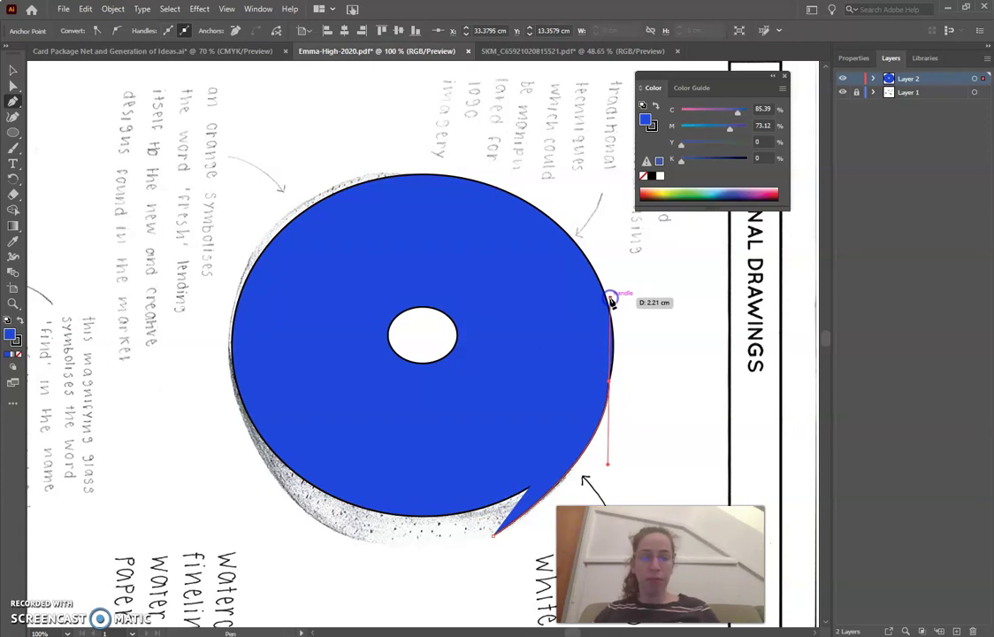
left_click(609, 382)
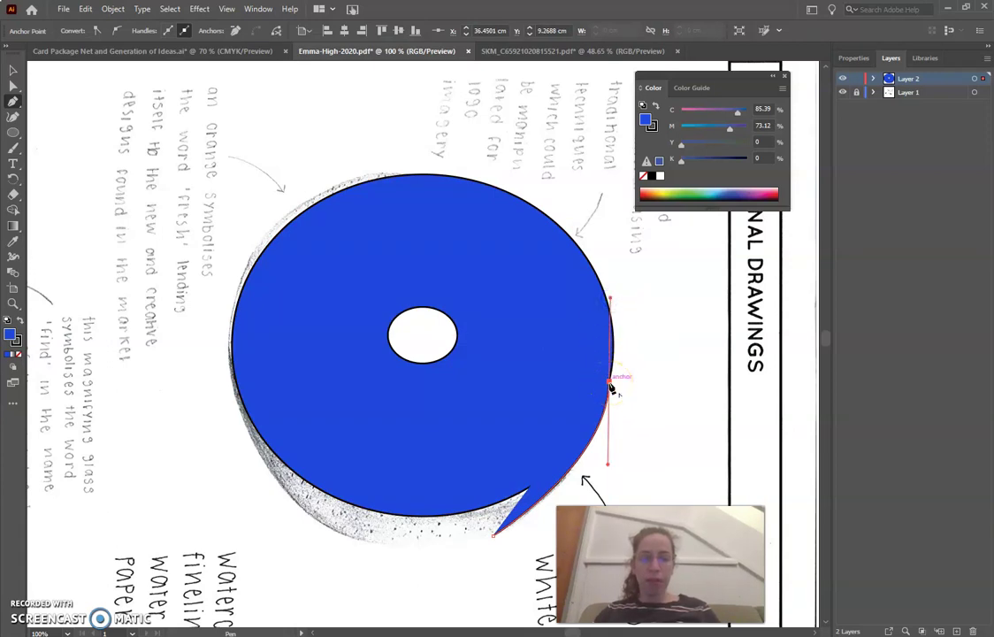
left_click(608, 383)
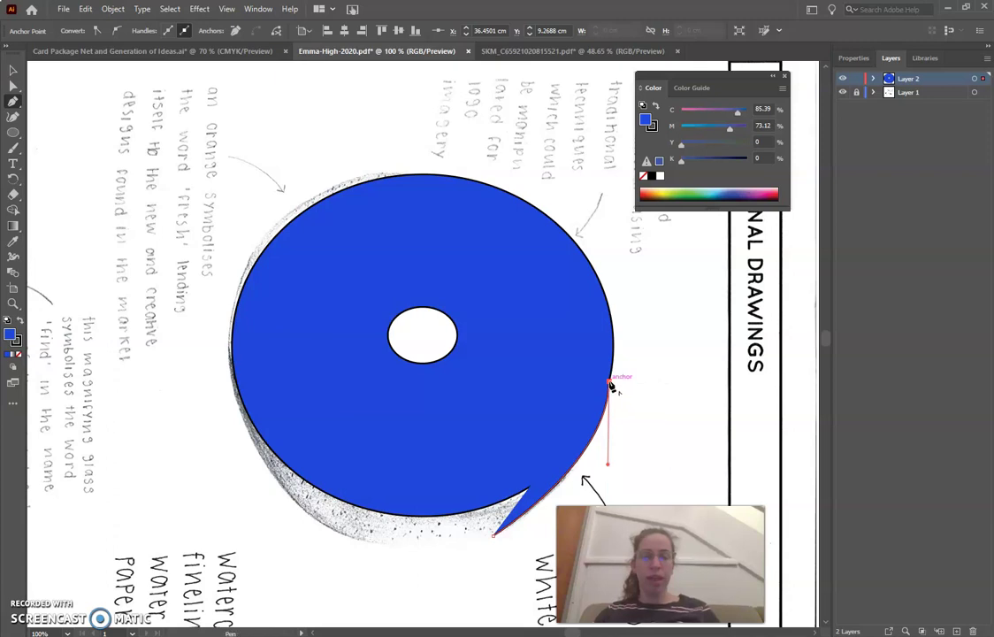
left_click_drag(609, 382, 419, 516)
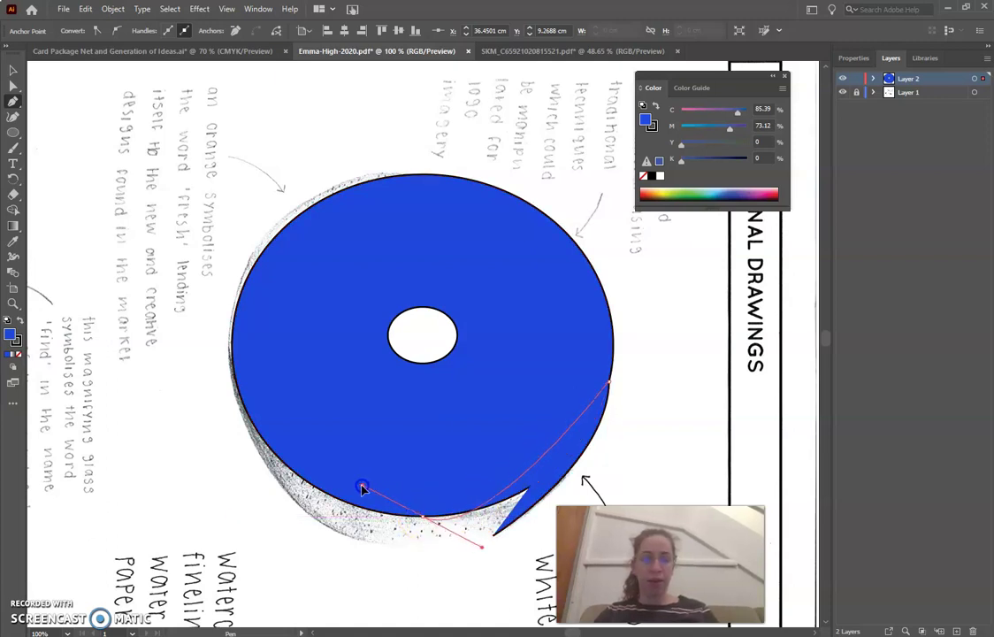
left_click_drag(362, 489, 311, 512)
left_click_drag(403, 517, 425, 521)
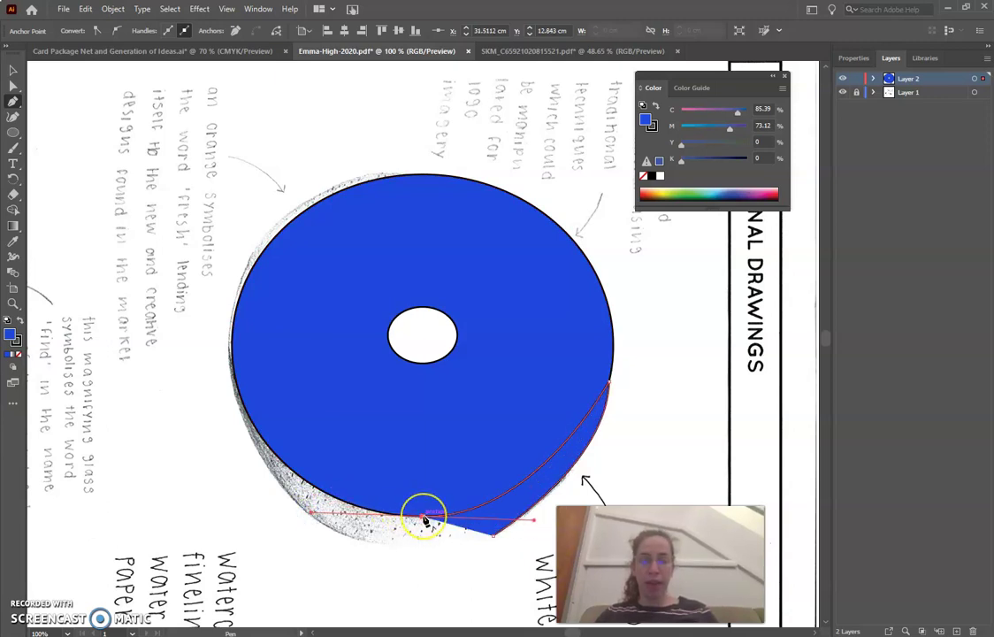
left_click(425, 520)
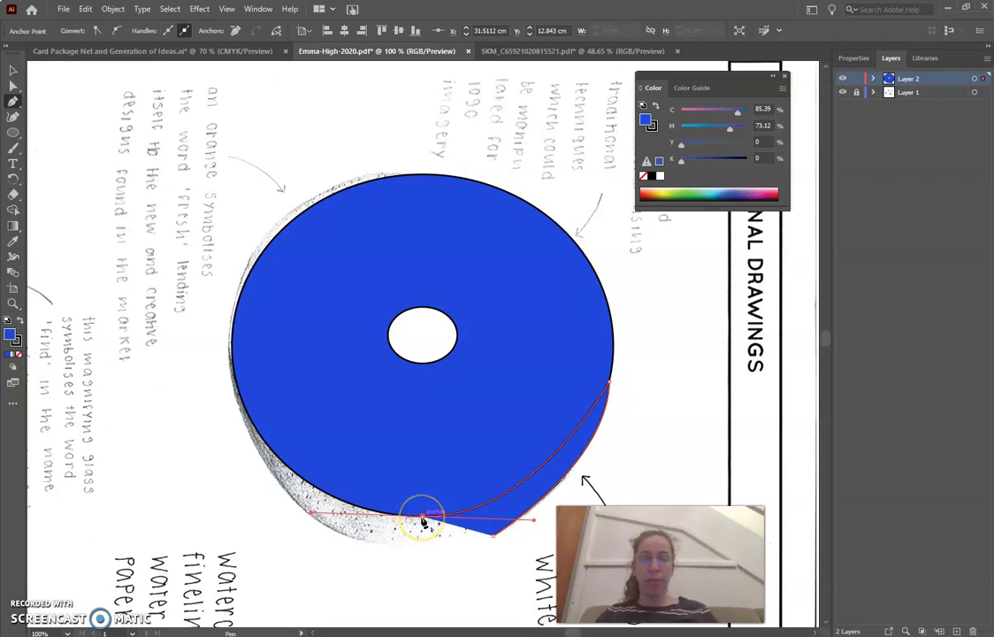
mouse_move(422, 520)
left_mouse_down()
mouse_move(344, 505)
mouse_move(282, 474)
mouse_move(253, 442)
mouse_move(262, 406)
mouse_move(237, 360)
mouse_move(222, 377)
left_mouse_up()
Step: Close the band path at its start, then curve a new outline down the ellipse's left edge to the bottom
left_click_drag(265, 409, 230, 342)
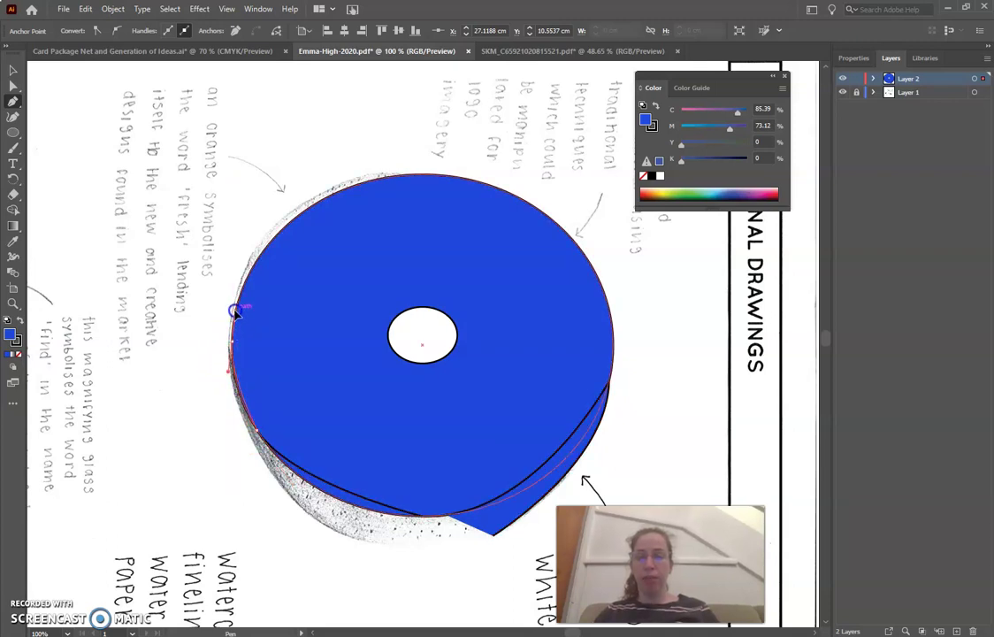
left_click(234, 344)
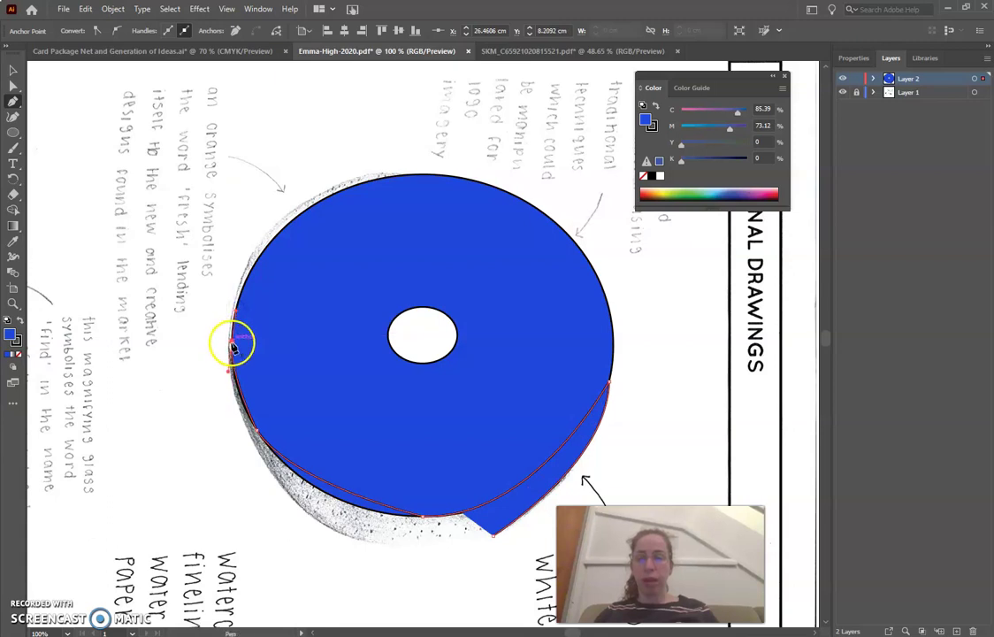
mouse_move(233, 345)
left_mouse_down()
mouse_move(258, 452)
mouse_move(233, 393)
mouse_move(235, 409)
left_mouse_up()
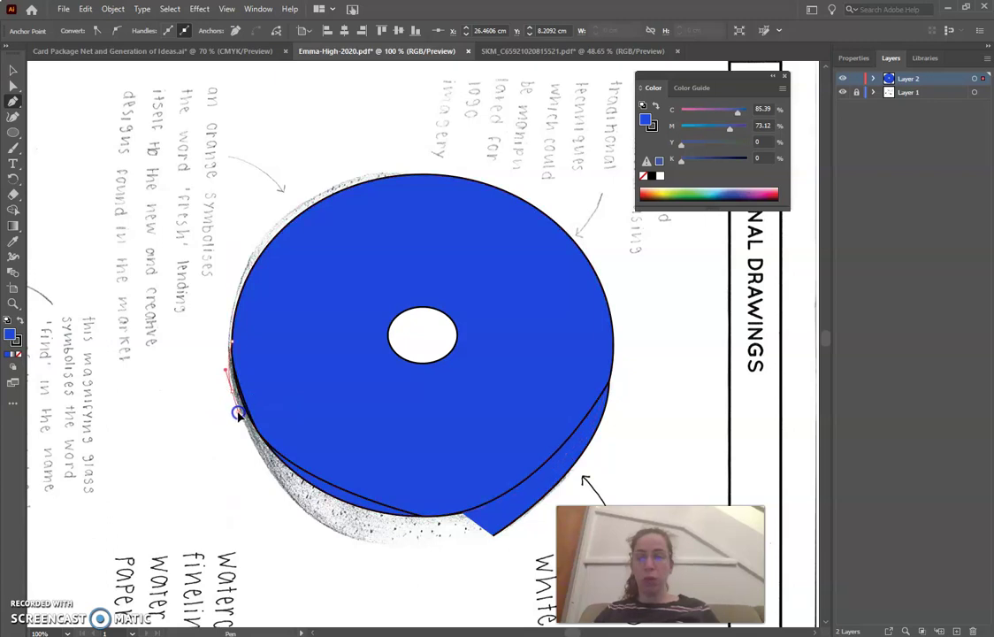
left_click_drag(237, 414, 417, 545)
Step: Add anchors along the orange's rounded bottom, curving right, and close the band path
left_click(392, 549)
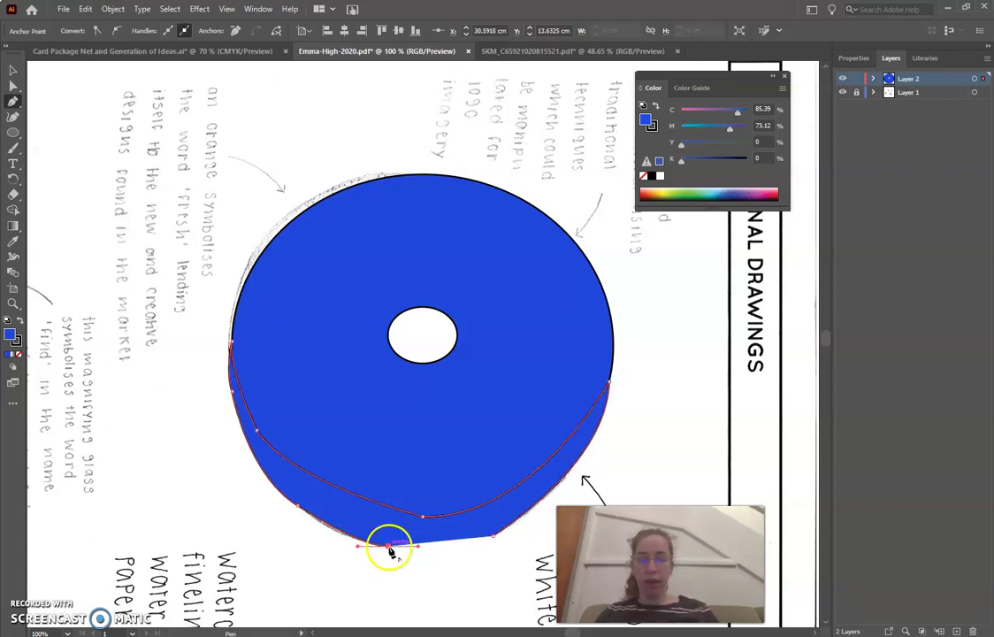
left_click(390, 550)
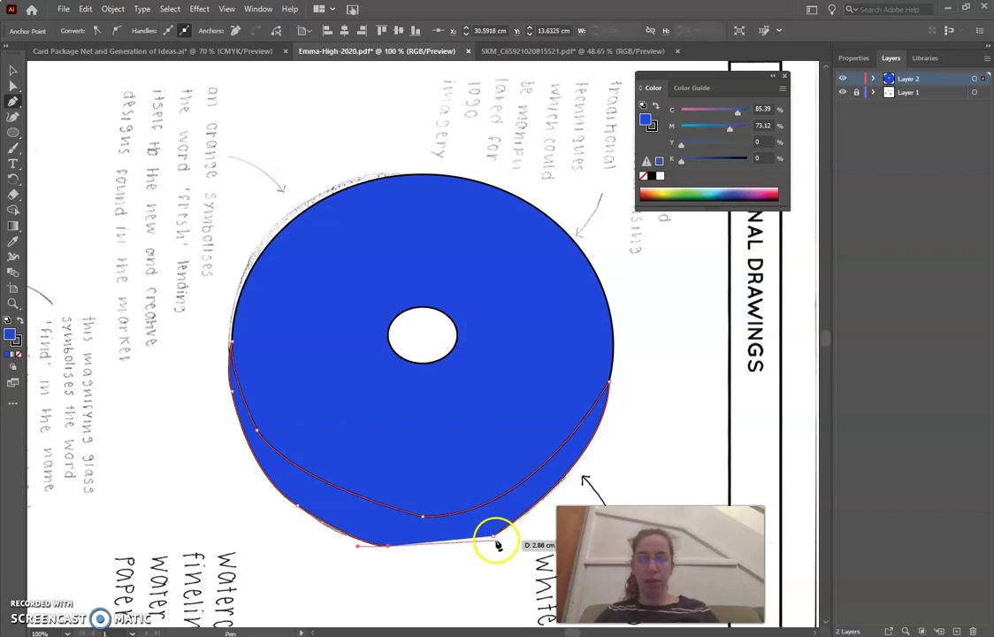
left_click(494, 537)
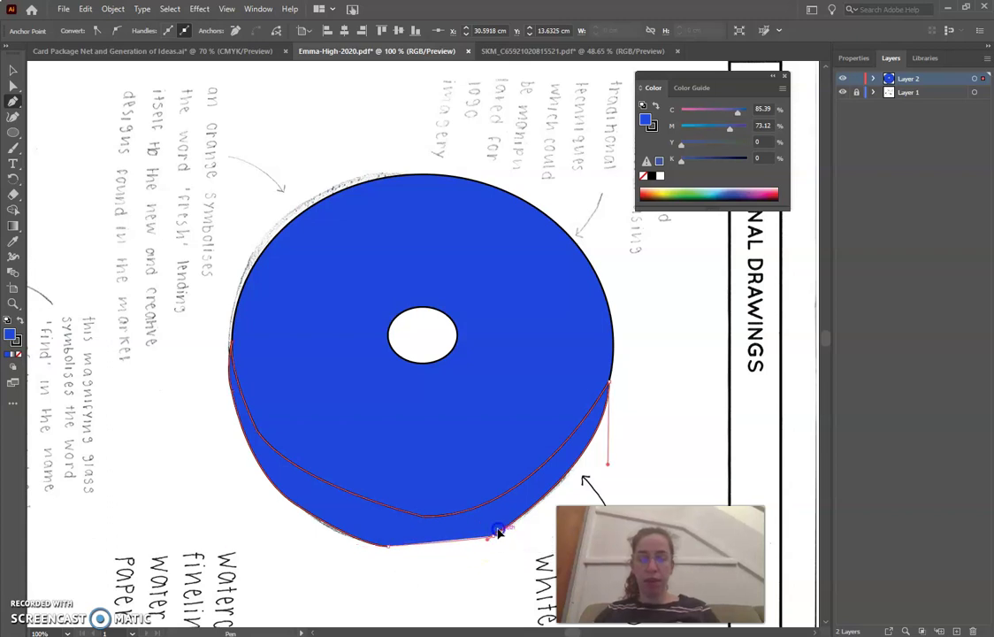
left_click_drag(506, 529, 527, 522)
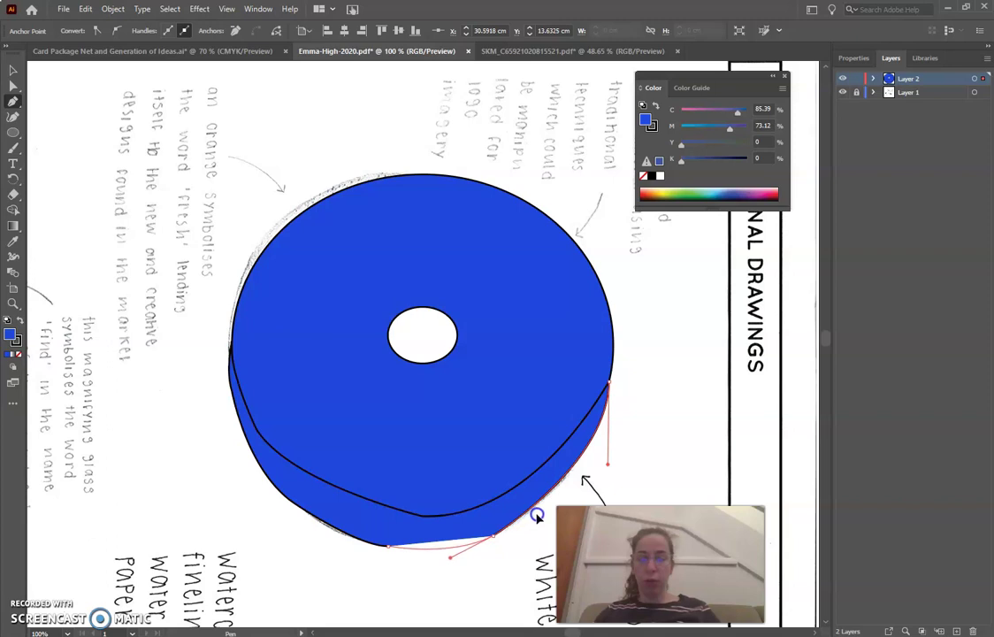
left_click(537, 515)
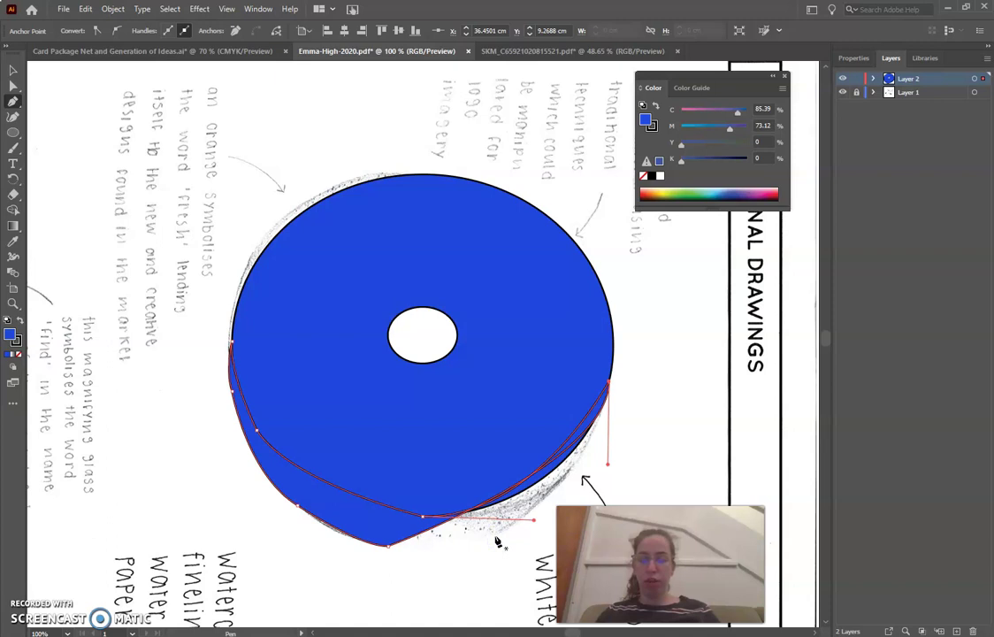
key("ctrl+z")
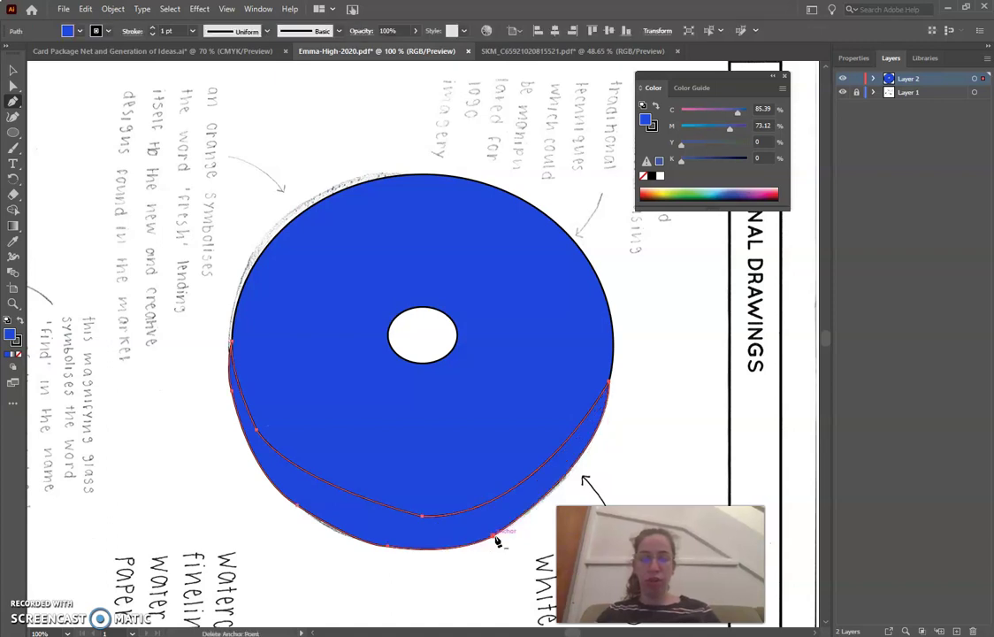
left_click(15, 70)
left_click_drag(444, 468, 633, 475)
key("ctrl+z")
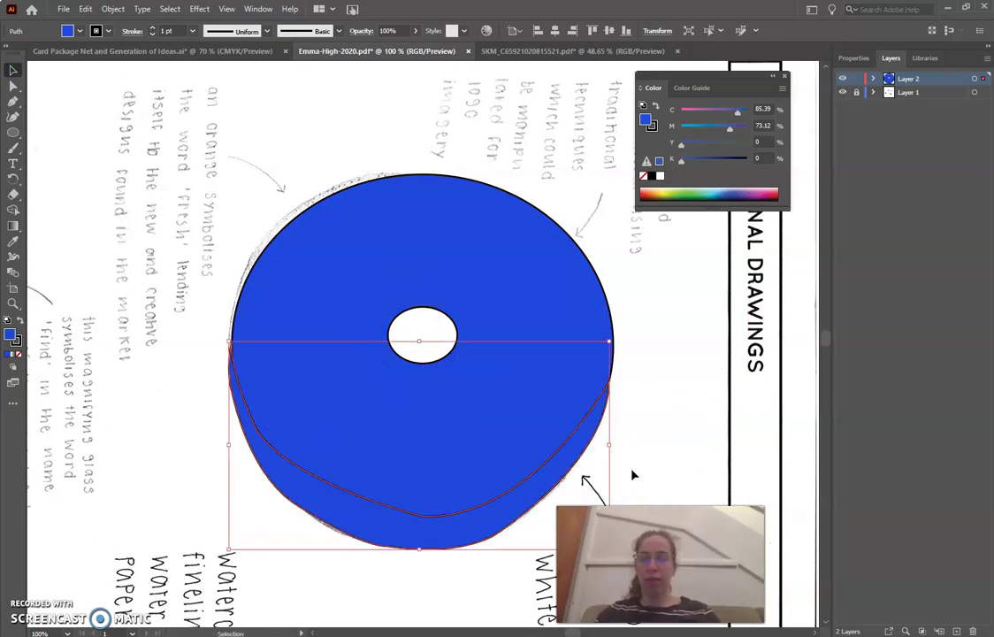
left_click(470, 512)
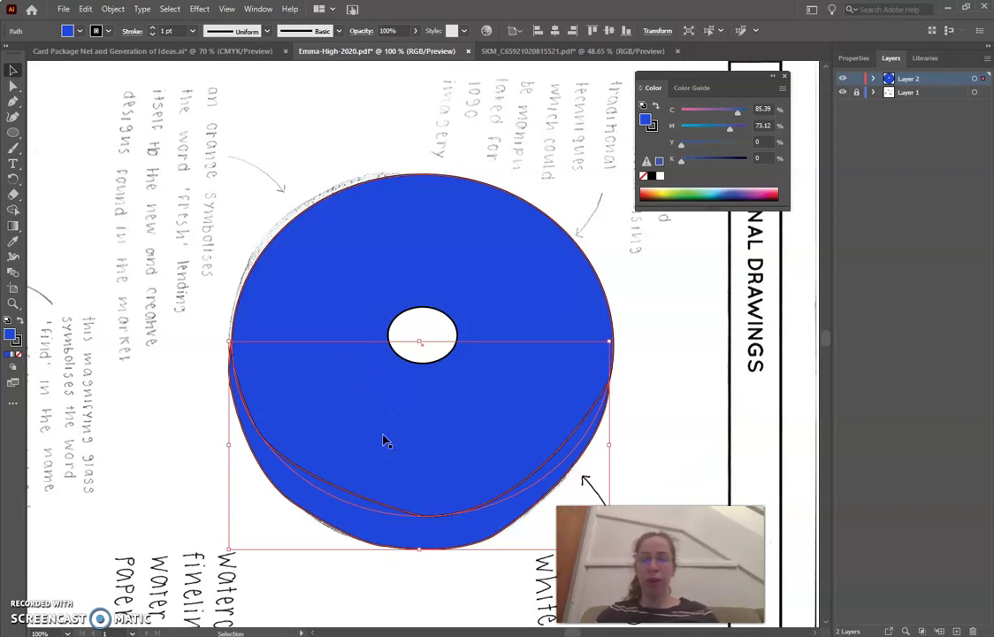
Step: Fill the side band with the darker blue 0F2F87
double_click(10, 336)
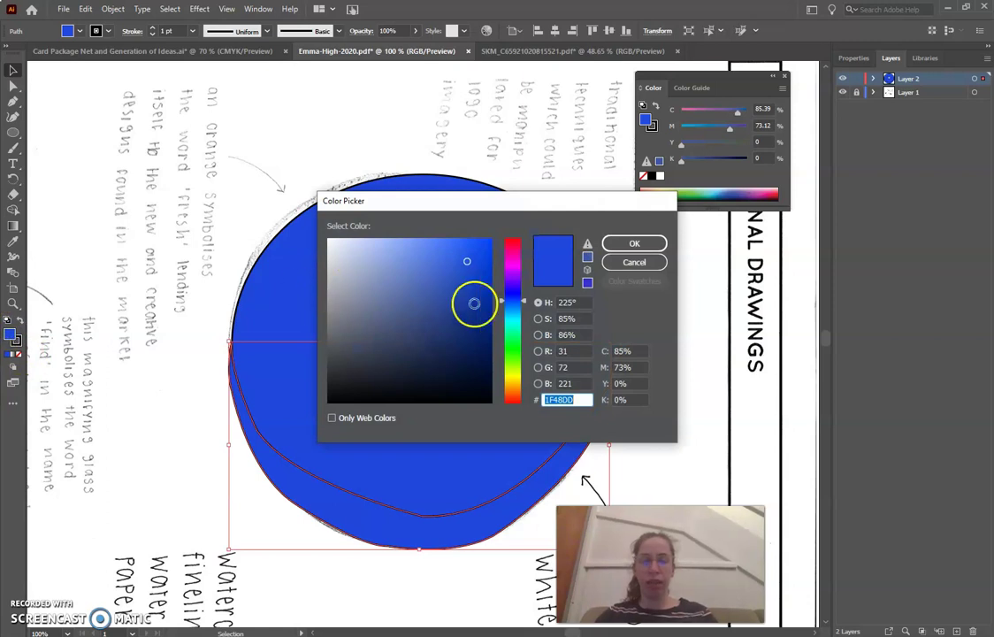
left_click(473, 315)
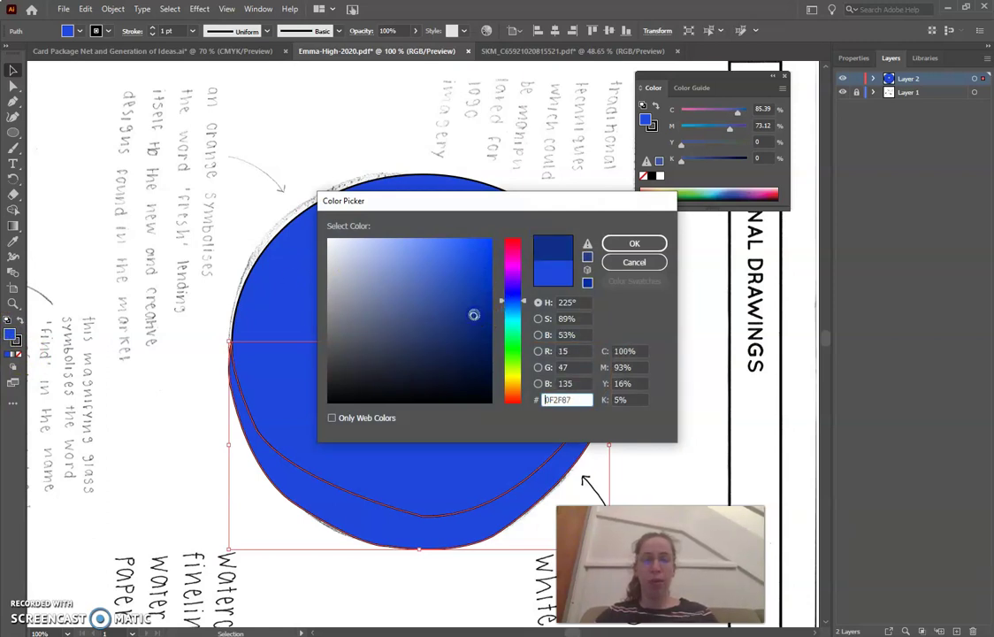
left_click(633, 244)
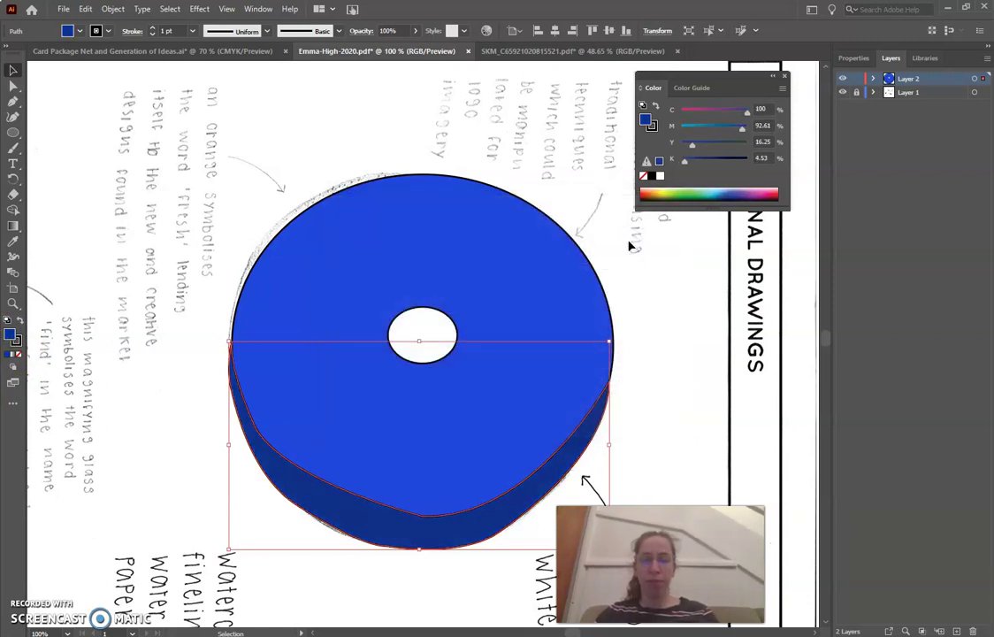
left_click(776, 373)
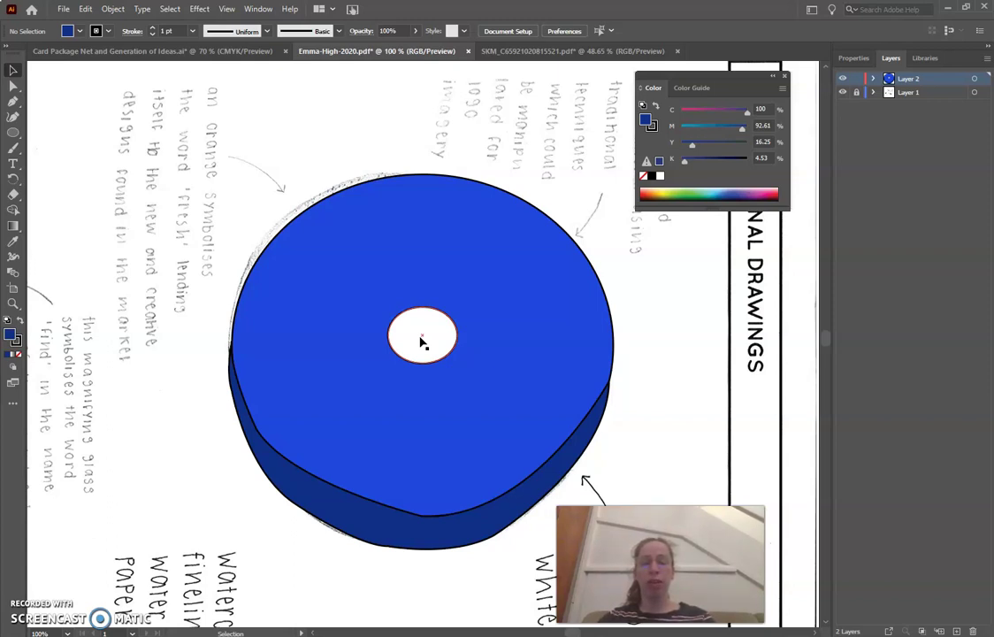
left_click(484, 388)
left_click(357, 430)
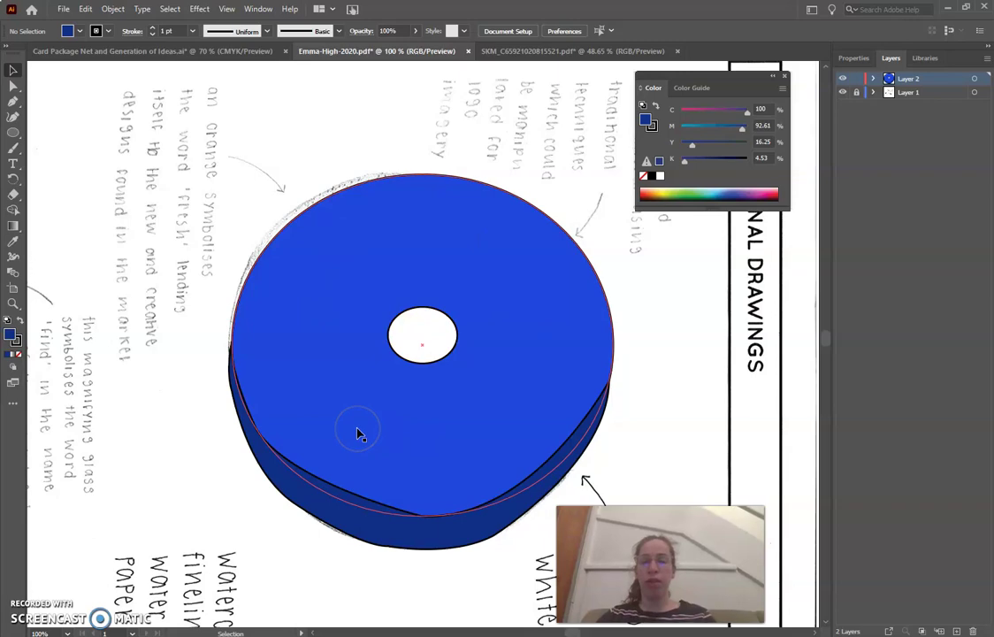